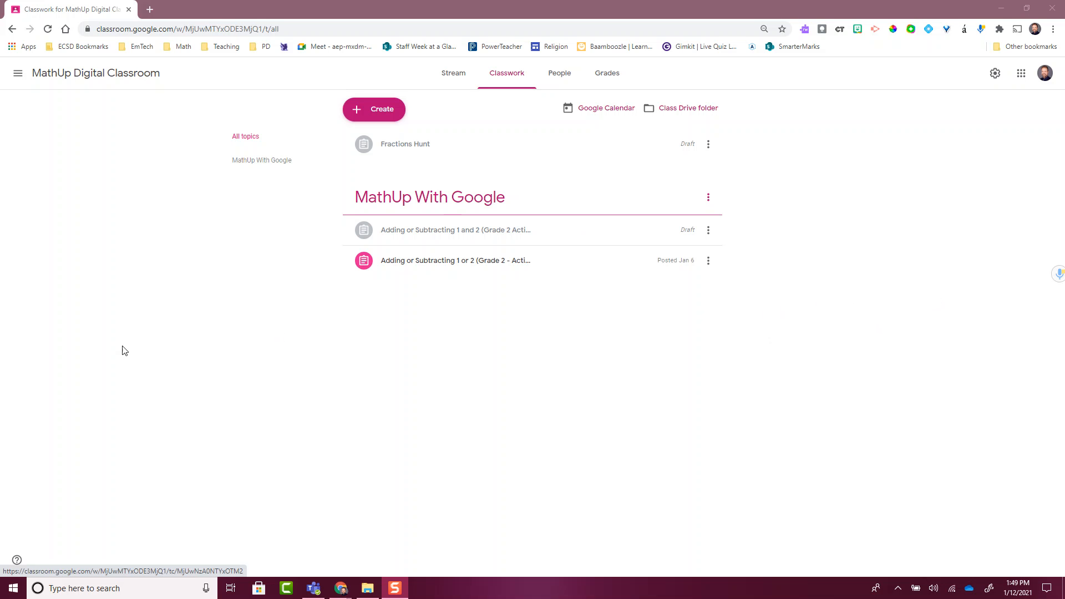
- Create a new assignment and set its Fraction Hunt Google Doc to make a copy for each student
{"action": "left_click", "coordinate": [375, 109]}
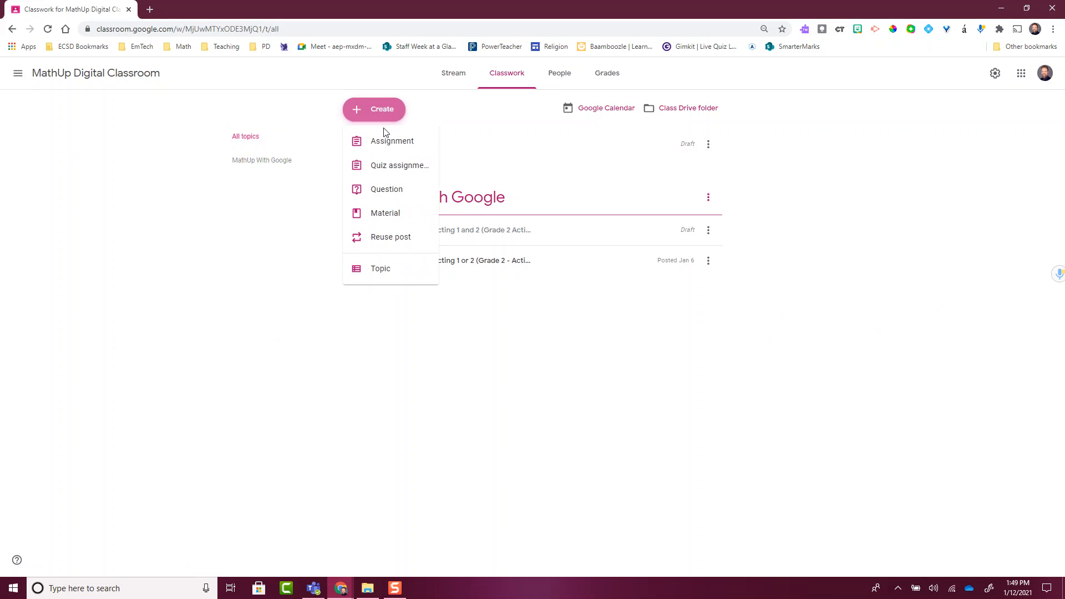
{"action": "left_click", "coordinate": [383, 142]}
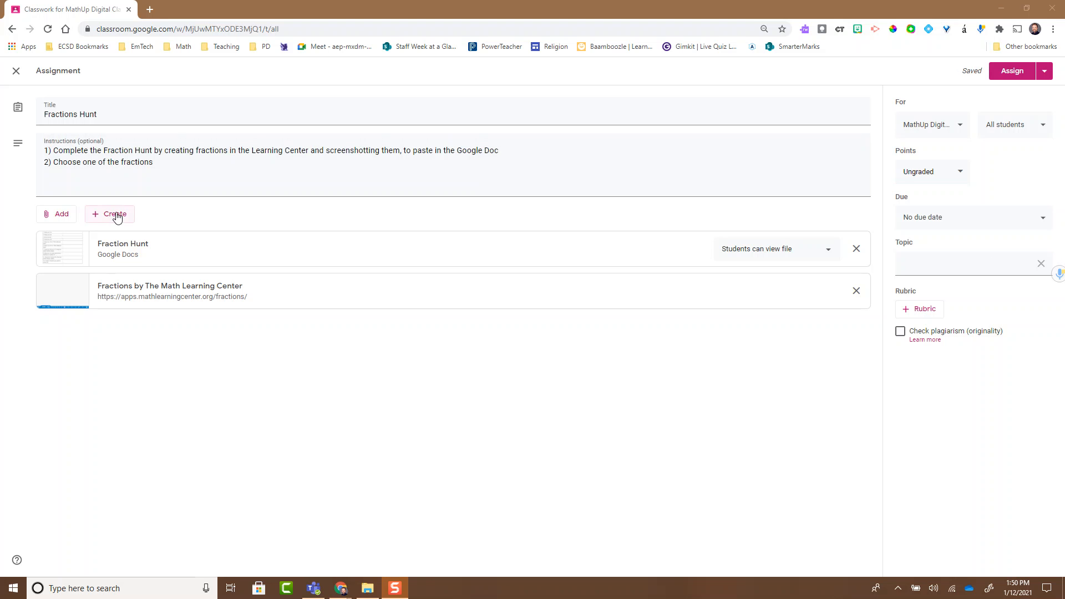
{"action": "left_click", "coordinate": [724, 244]}
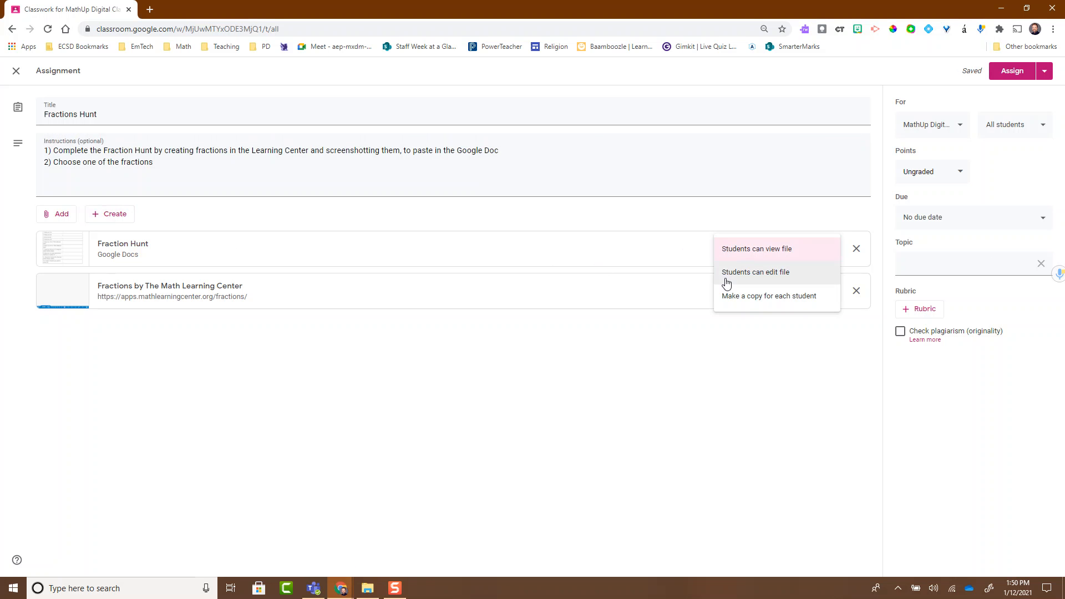
{"action": "left_click", "coordinate": [727, 296]}
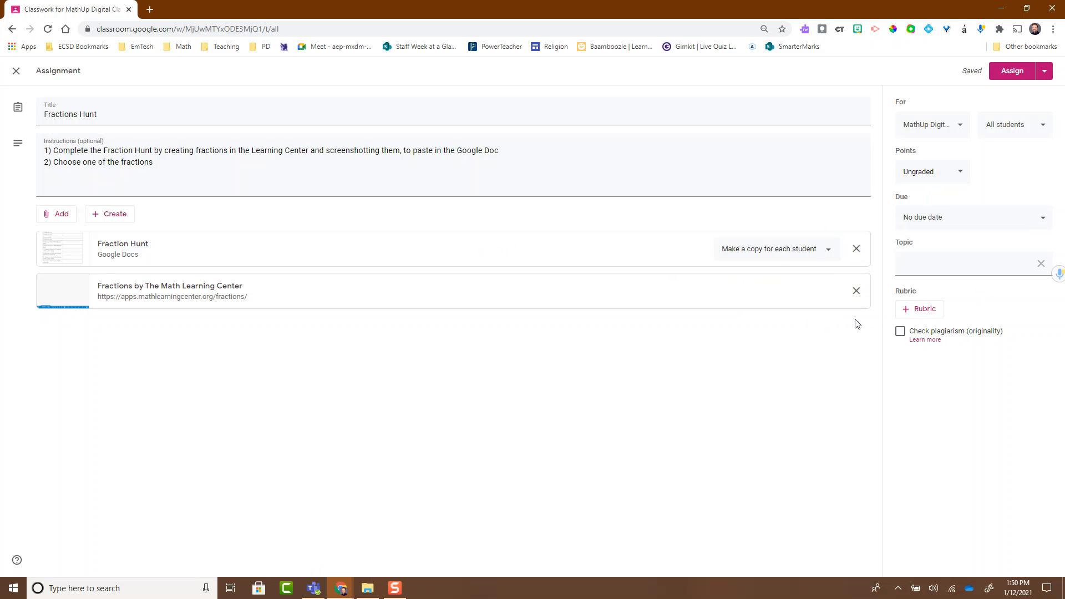
- Start creating a new rubric for the Fractions Hunt assignment
{"action": "left_click", "coordinate": [909, 311]}
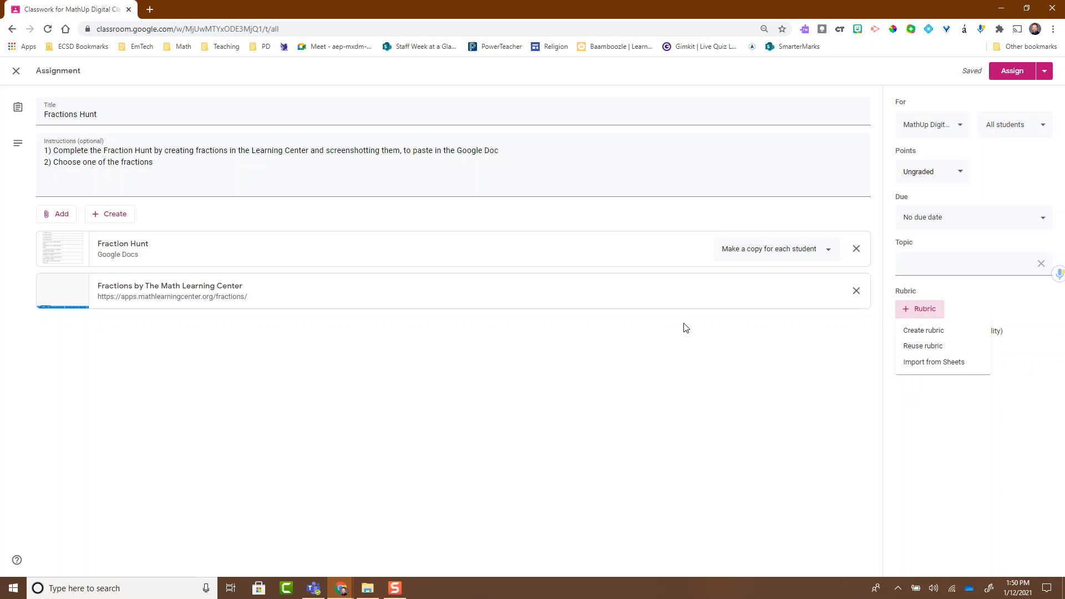
{"action": "left_click", "coordinate": [924, 329]}
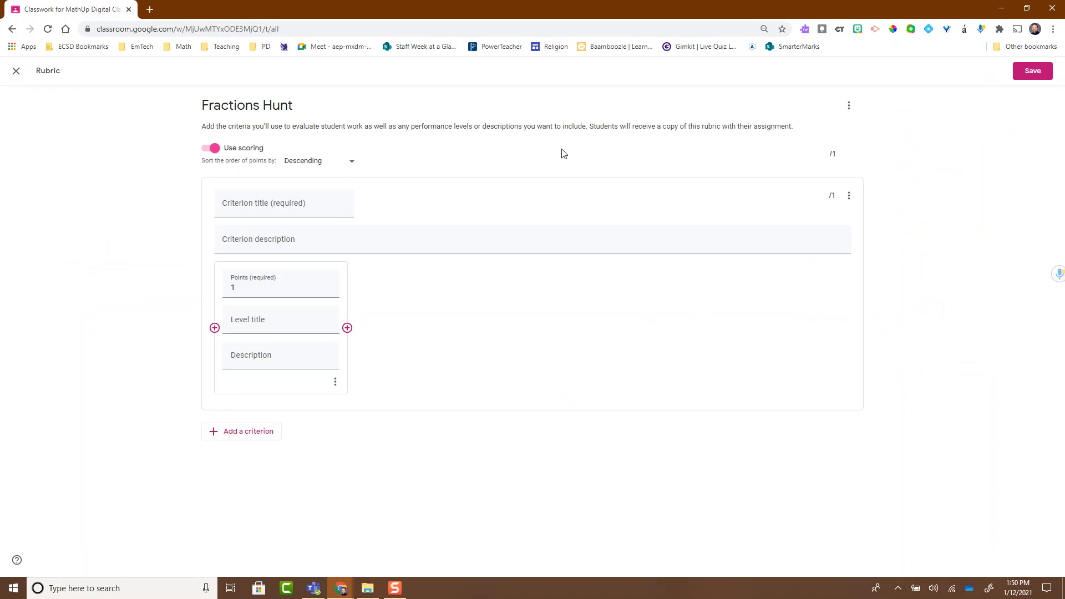
{"action": "left_click", "coordinate": [849, 106]}
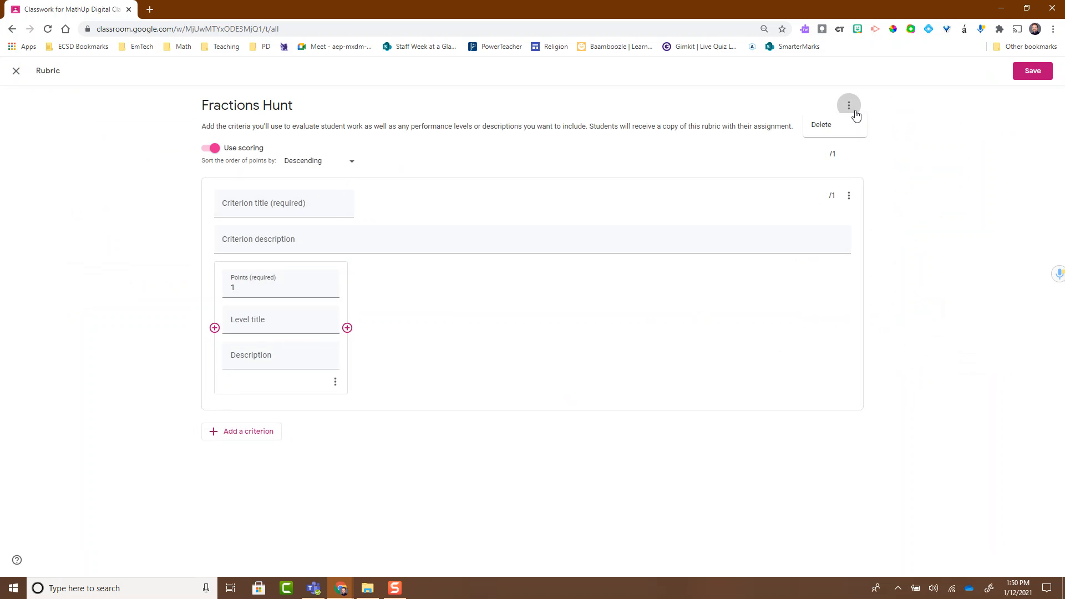
{"action": "left_click", "coordinate": [821, 129]}
- Title the criterion "Describes Equivalent Fraction" and describe it as comparing equivalent fractions and communicating what students see using mathematical symbols and language
{"action": "left_click", "coordinate": [255, 204]}
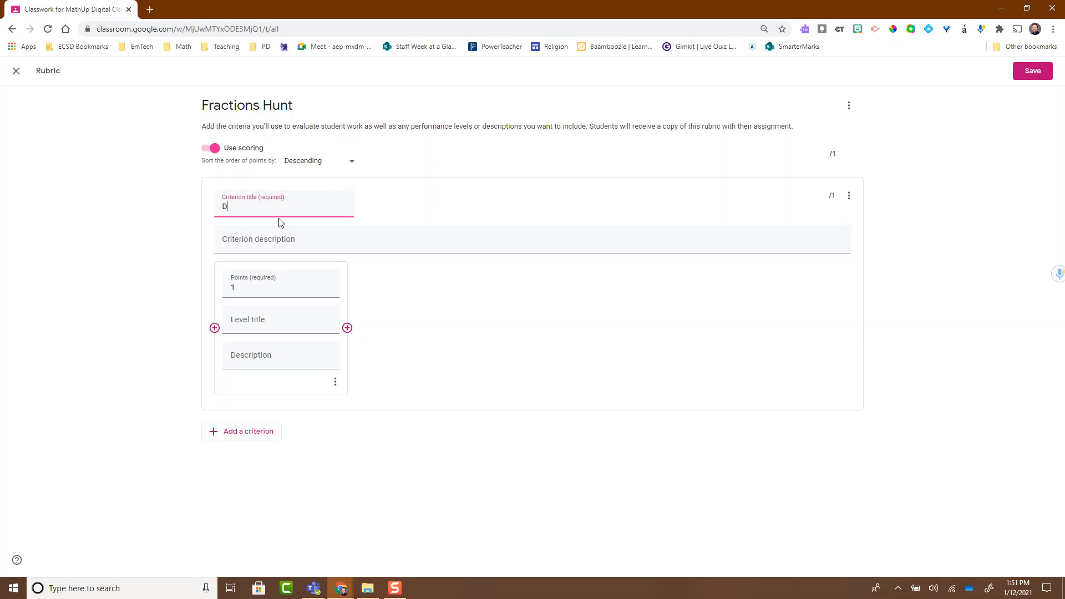
{"action": "type", "text": "Describes Equivalent Fraction"}
{"action": "left_click", "coordinate": [310, 244]}
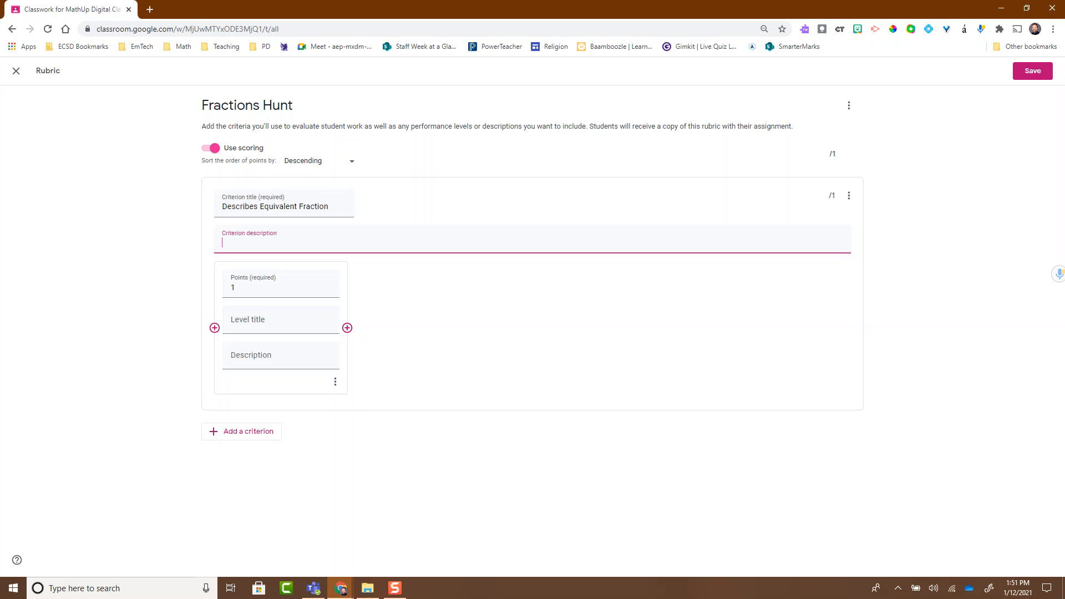
{"action": "left_click", "coordinate": [238, 245]}
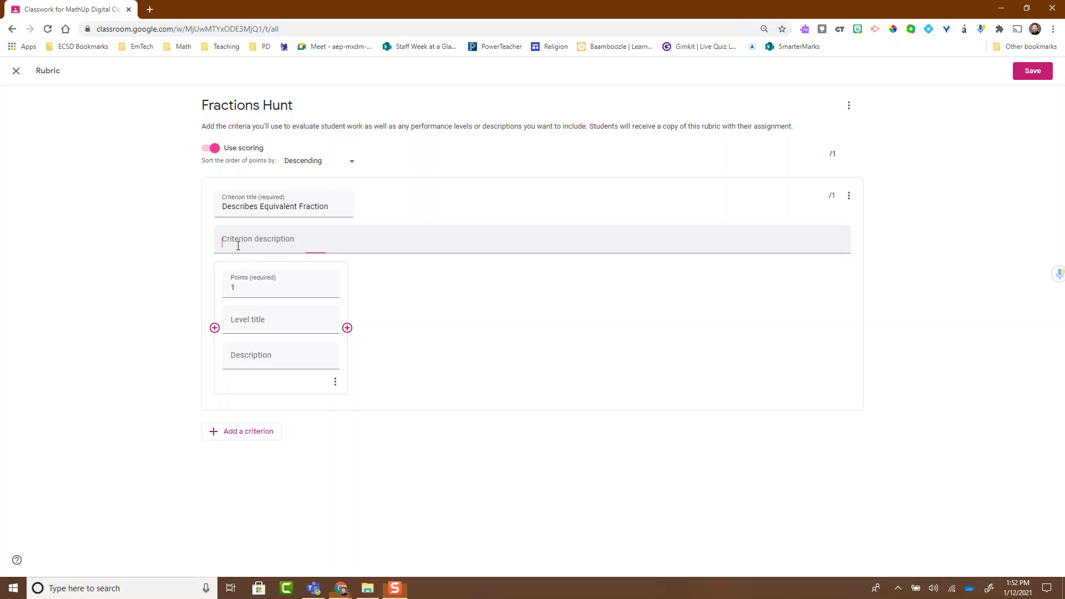
{"action": "type", "text": "Students are asked to compare equivalent fractions, and communicate what they see using mathematical symbols and language."}
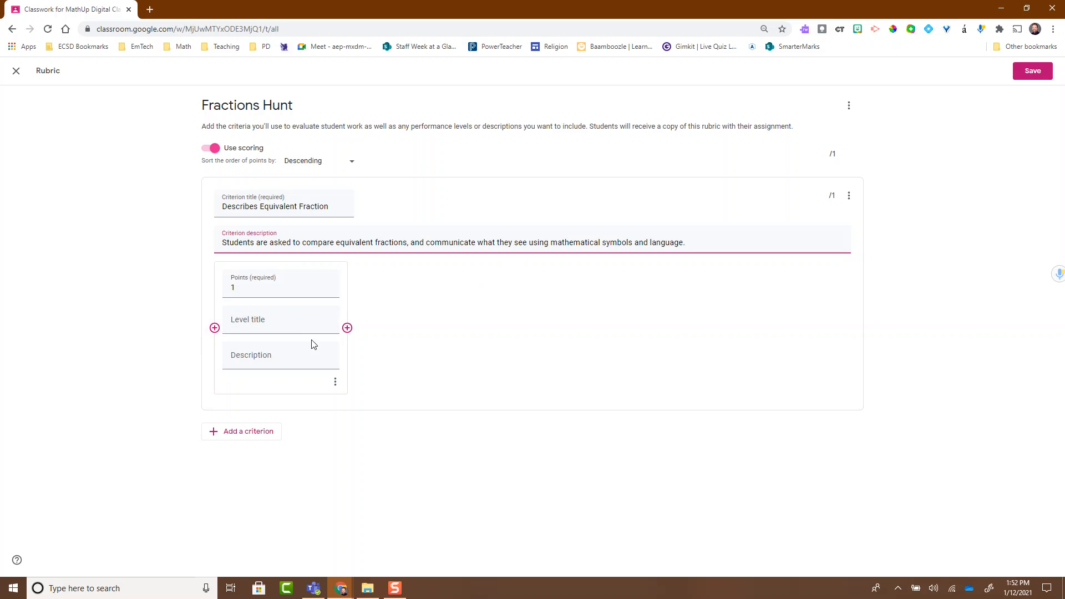
- Add three more performance levels to the Describes Equivalent Fraction criterion
{"action": "left_click", "coordinate": [292, 323]}
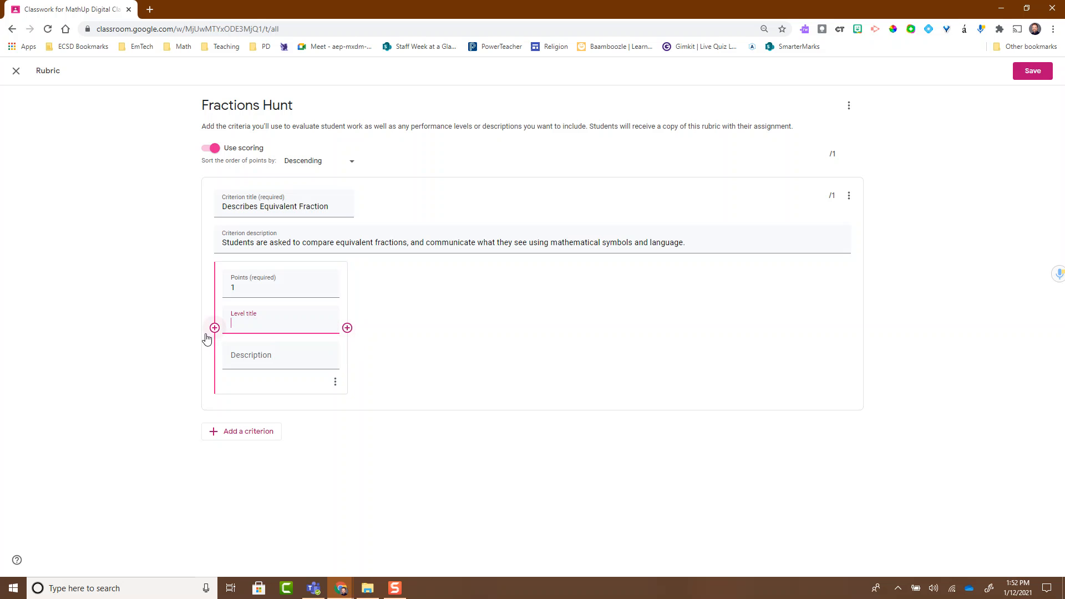
{"action": "left_click", "coordinate": [347, 328]}
{"action": "left_click", "coordinate": [480, 327]}
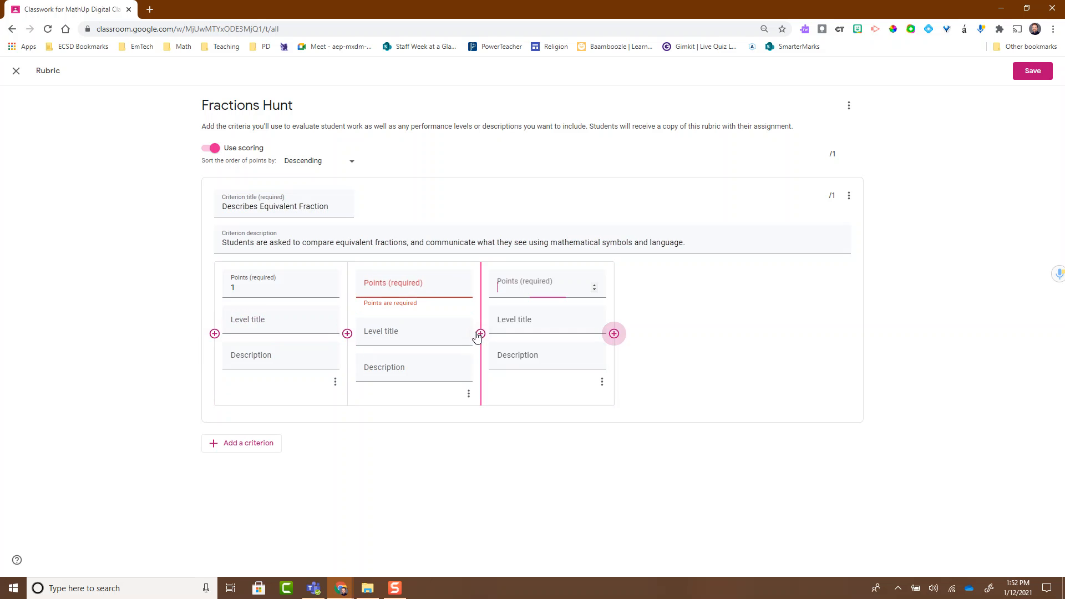
{"action": "left_click", "coordinate": [347, 333]}
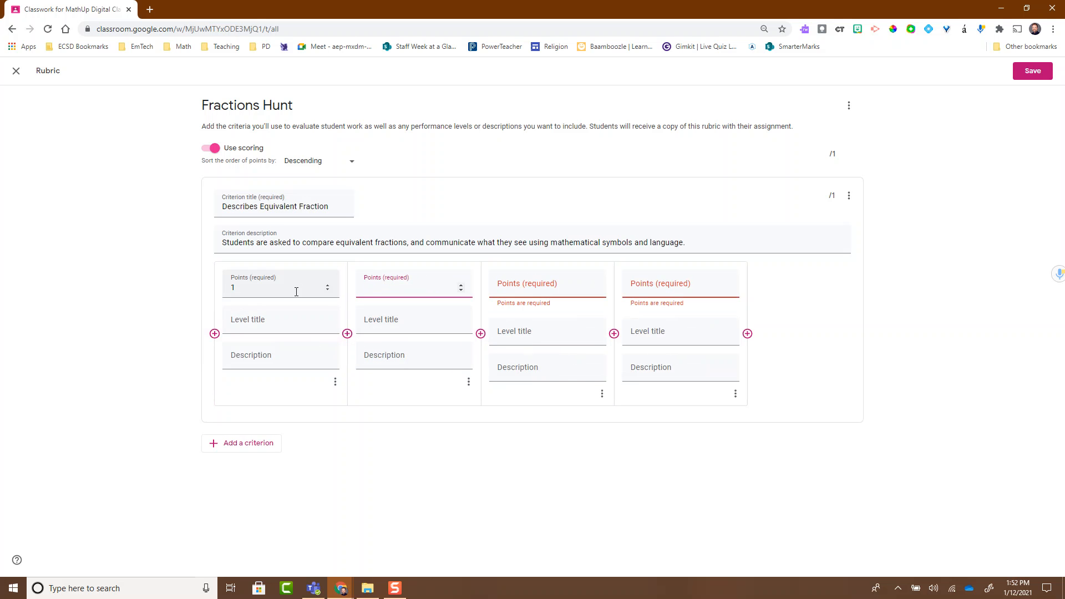
- Set the points of the three added levels to 2, 3 and 4
{"action": "type", "text": "2"}
{"action": "left_click", "coordinate": [577, 291]}
{"action": "type", "text": "2"}
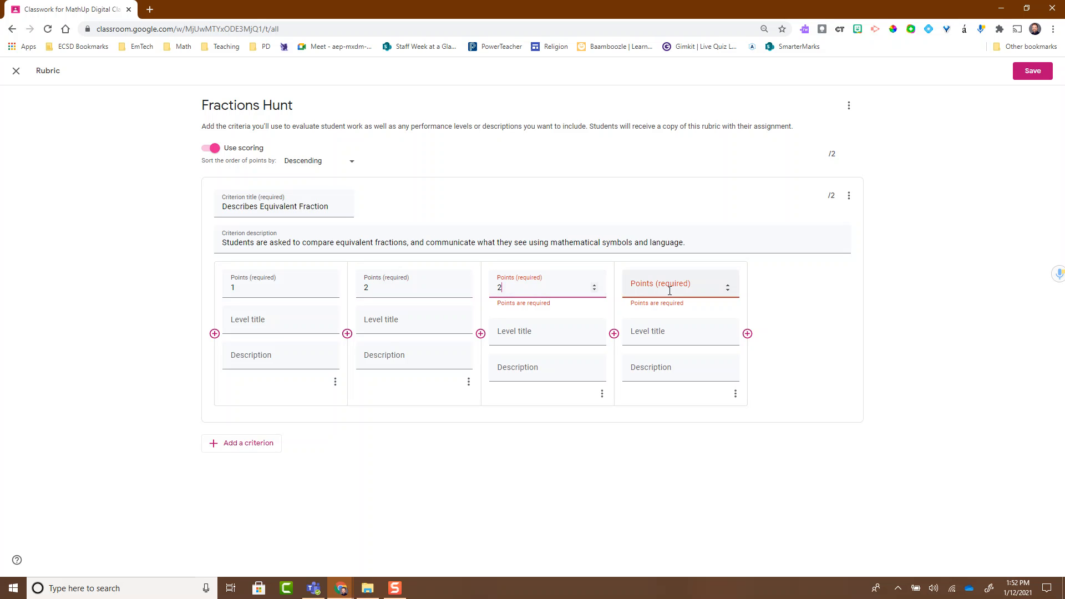
{"action": "left_click", "coordinate": [595, 286]}
{"action": "left_click", "coordinate": [677, 283]}
{"action": "left_click", "coordinate": [728, 286]}
{"action": "left_click", "coordinate": [728, 285]}
{"action": "left_click", "coordinate": [727, 285]}
{"action": "left_click", "coordinate": [728, 284]}
{"action": "left_click", "coordinate": [727, 285]}
{"action": "left_click", "coordinate": [728, 289]}
- Title the levels Exemplary for 4 points, Proficient for 3, Progressing for 2 and Beginning for 1
{"action": "left_click", "coordinate": [644, 343]}
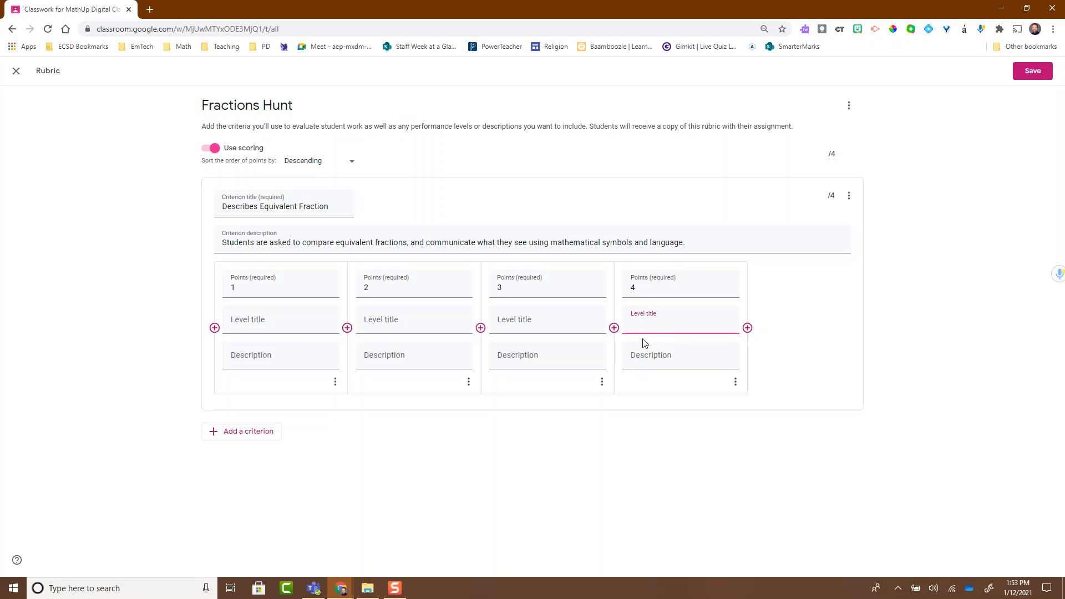
{"action": "type", "text": "Exemplary"}
{"action": "left_click", "coordinate": [546, 312]}
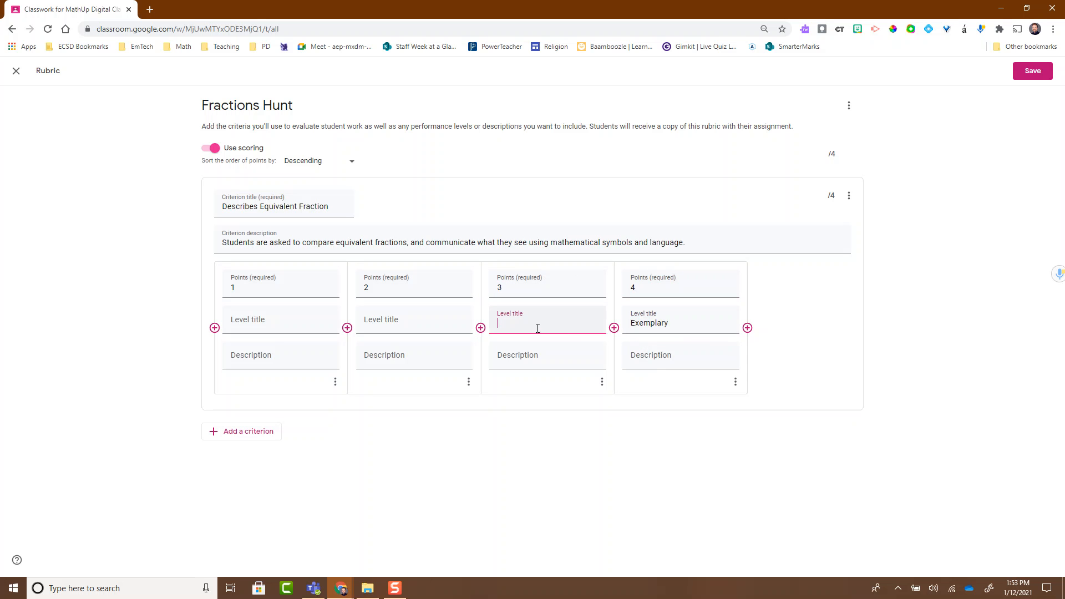
{"action": "type", "text": "Proficient"}
{"action": "left_click", "coordinate": [421, 319]}
{"action": "type", "text": "Progressing"}
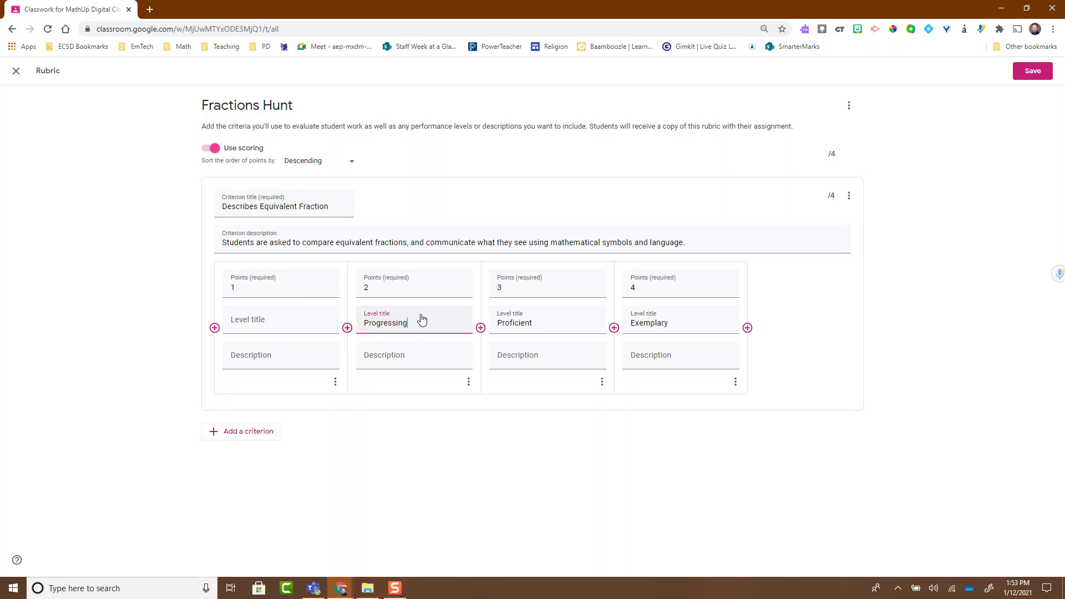
{"action": "left_click", "coordinate": [268, 323]}
{"action": "type", "text": "Beginning"}
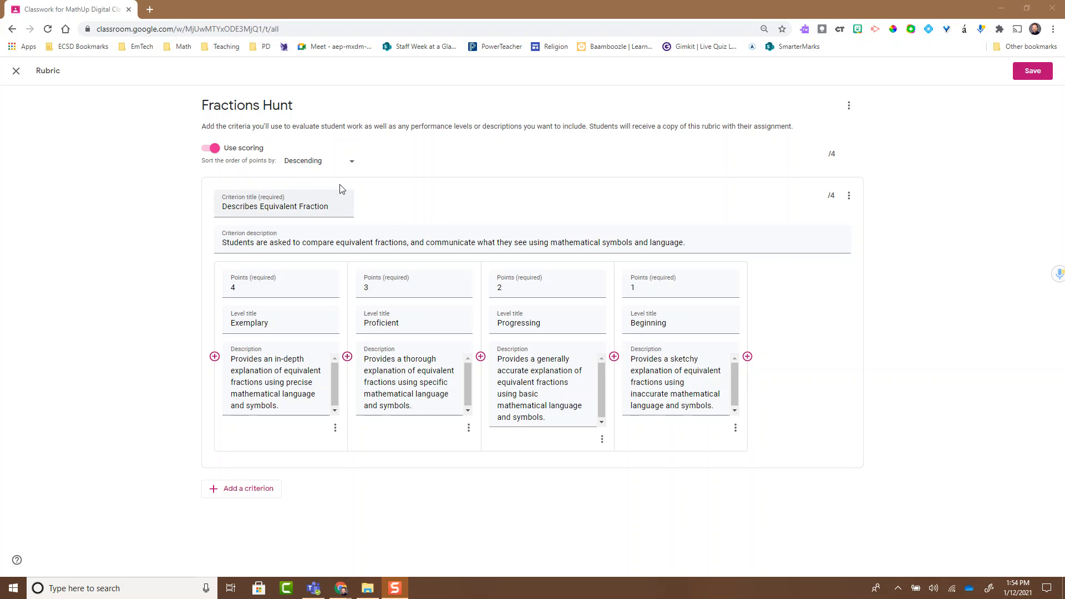
- Switch the rubric's point order to Ascending and return it to Descending
{"action": "left_click", "coordinate": [678, 316]}
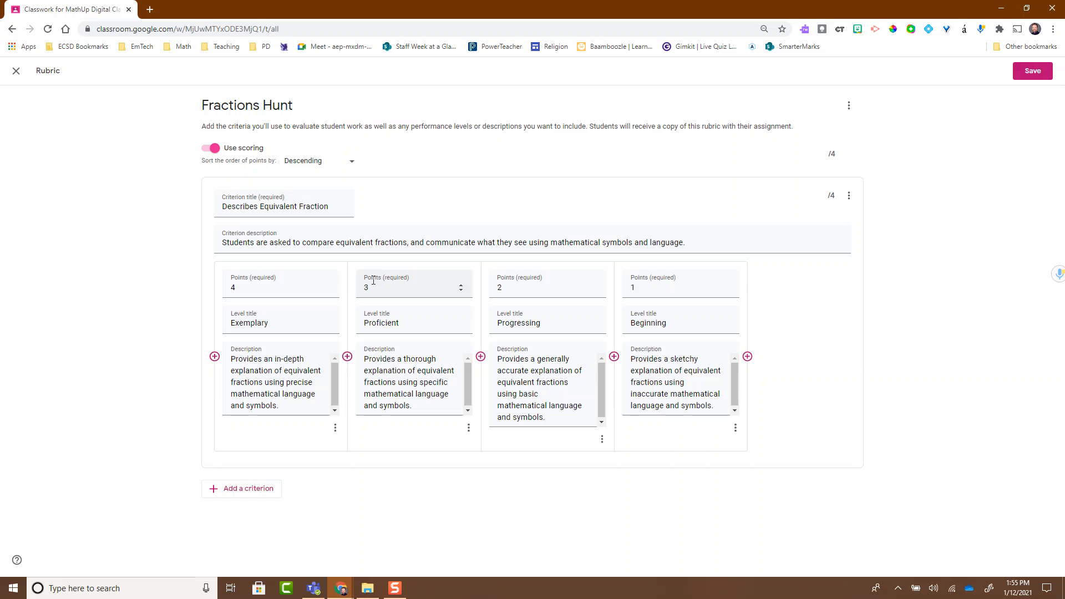
{"action": "left_click", "coordinate": [351, 162]}
{"action": "left_click", "coordinate": [337, 138]}
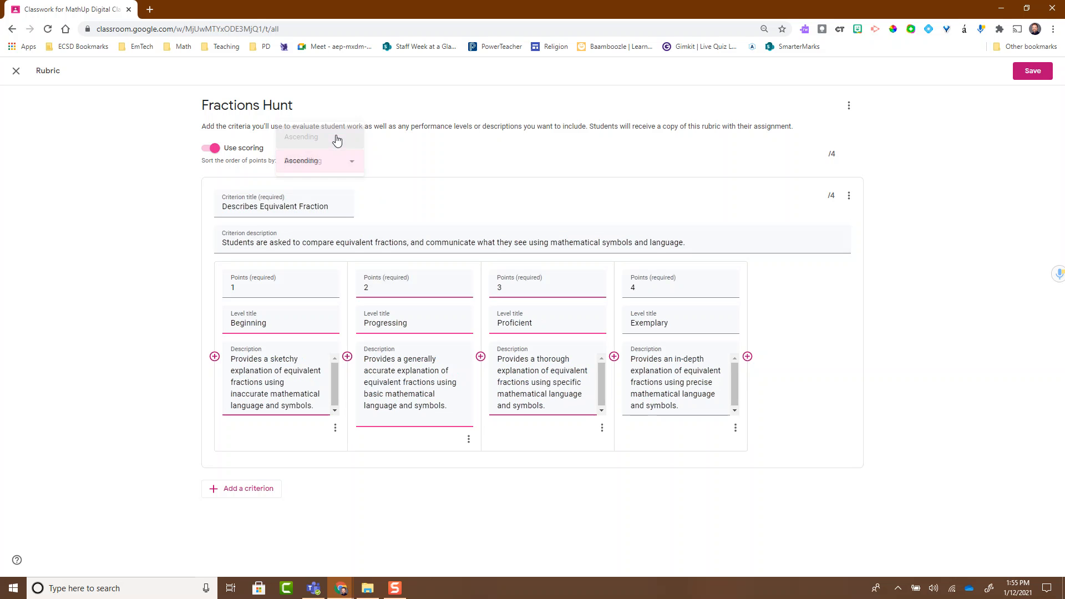
{"action": "left_click", "coordinate": [350, 162]}
{"action": "left_click", "coordinate": [335, 184]}
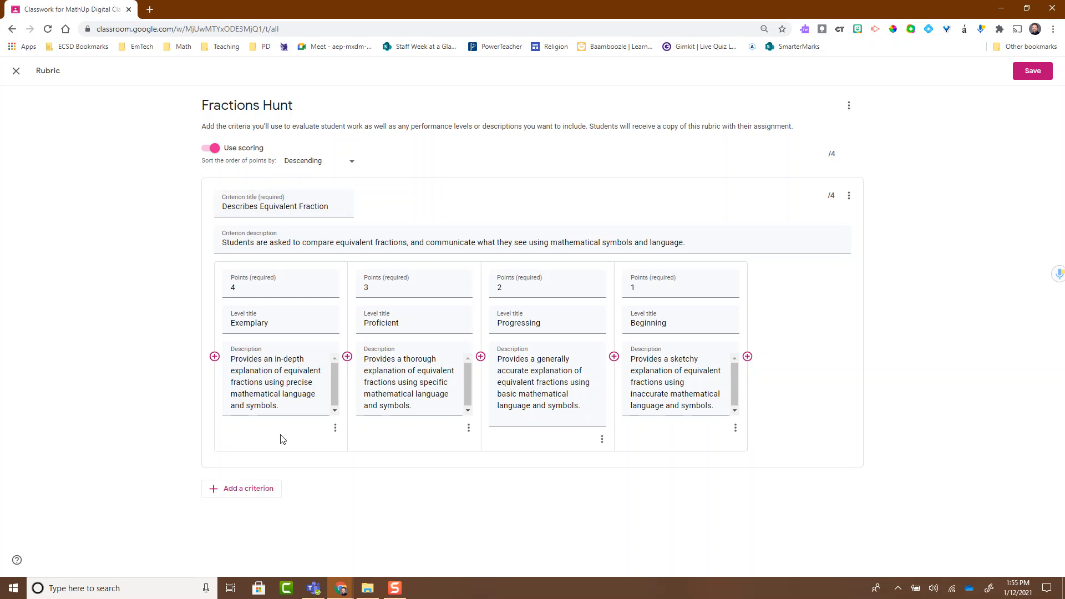
- Add a second criterion to the Fractions Hunt rubric
{"action": "left_click", "coordinate": [239, 495]}
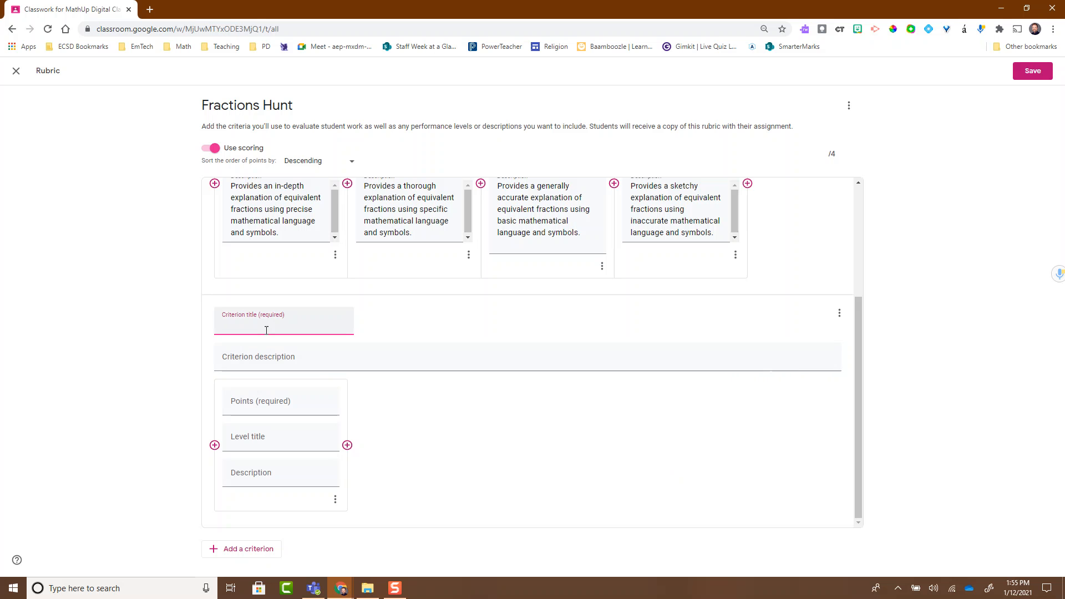
{"action": "left_click", "coordinate": [286, 365]}
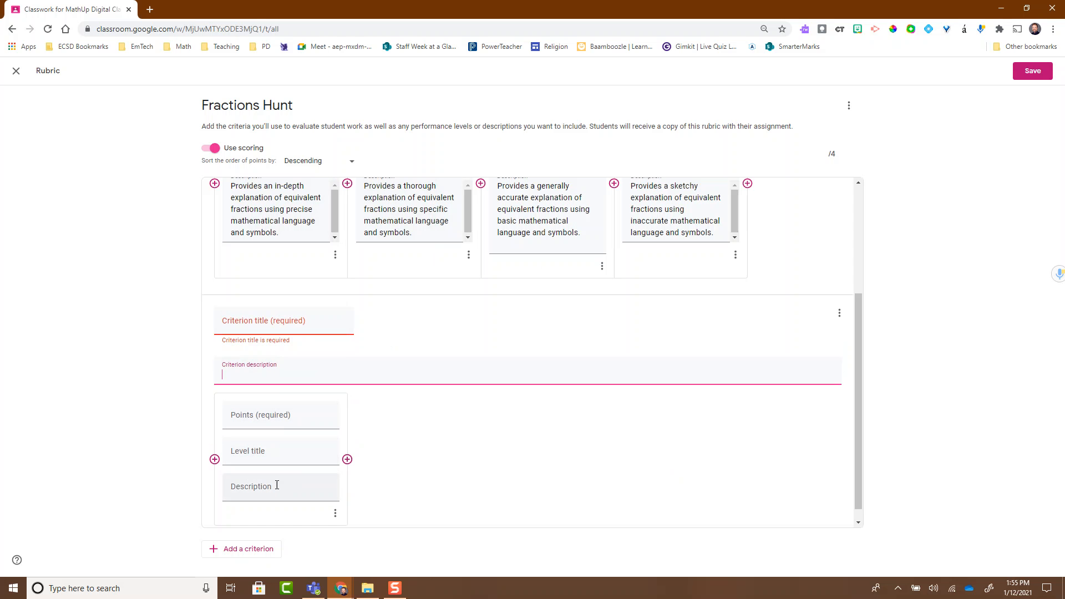
{"action": "scroll", "coordinate": [283, 477], "scroll_direction": "up", "scroll_amount": 3}
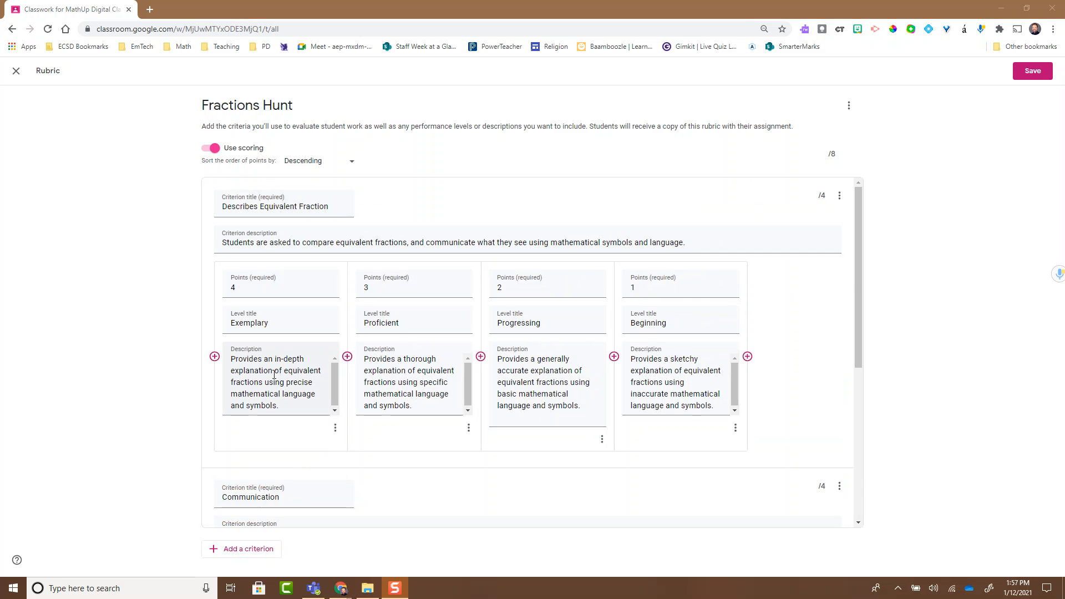
- Review both rubric criteria, save the rubric and assign Fractions Hunt to the class
{"action": "scroll", "coordinate": [297, 344], "scroll_direction": "down", "scroll_amount": 5}
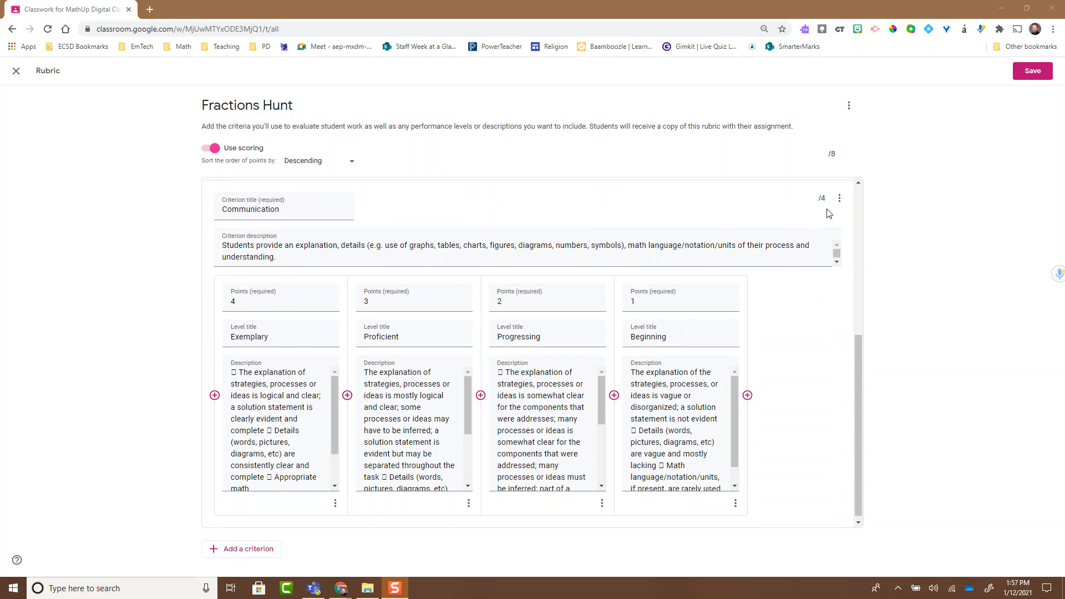
{"action": "scroll", "coordinate": [829, 249], "scroll_direction": "up", "scroll_amount": 5}
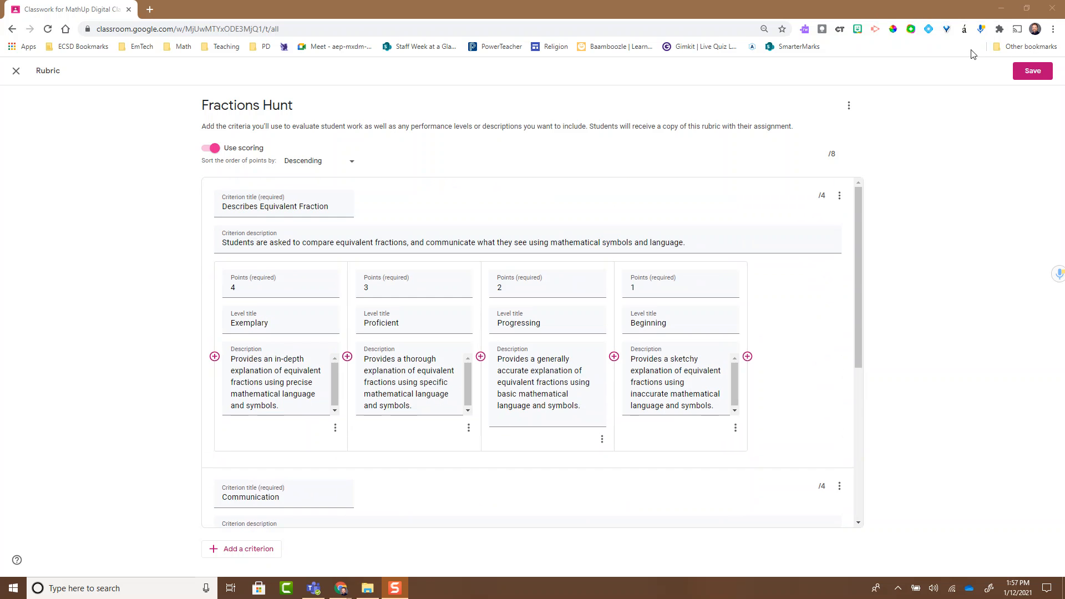
{"action": "left_click", "coordinate": [1030, 72]}
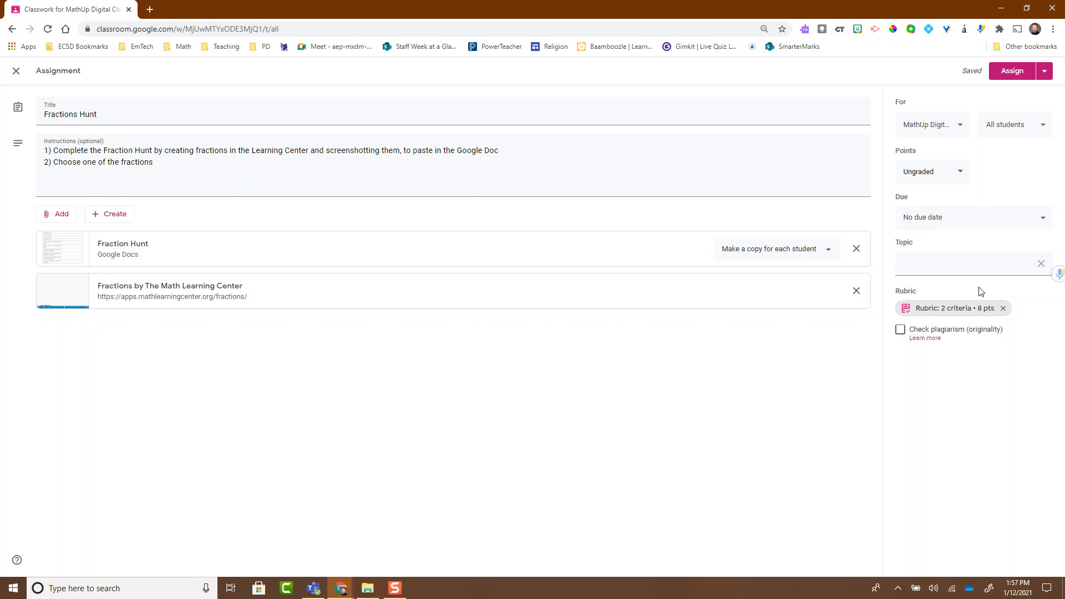
{"action": "left_click", "coordinate": [1010, 72]}
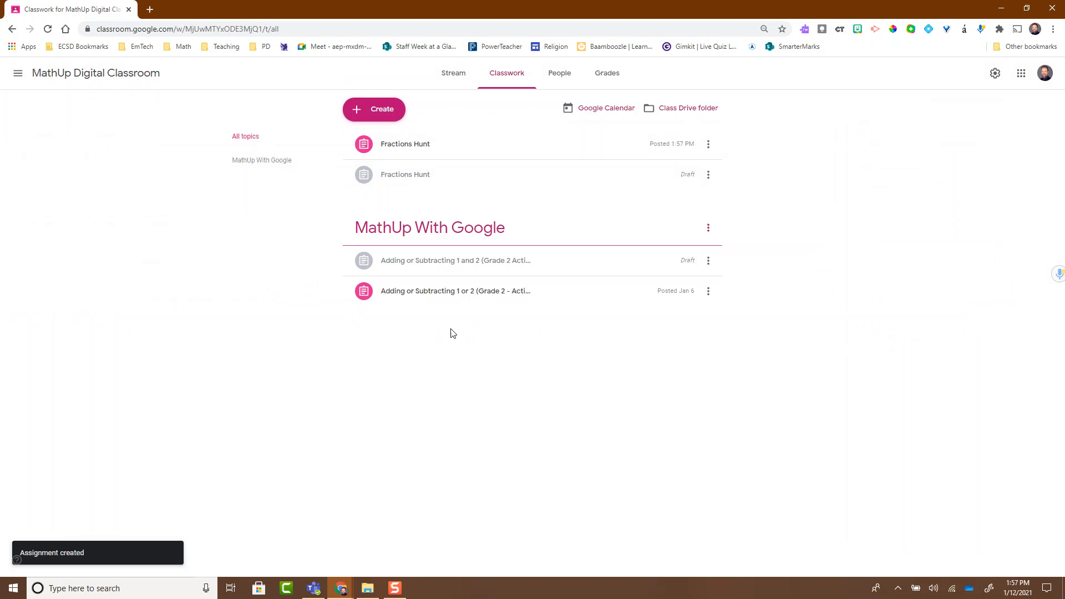
- Open the posted Fractions Hunt assignment and look through its student work and instructions
{"action": "left_click", "coordinate": [446, 155]}
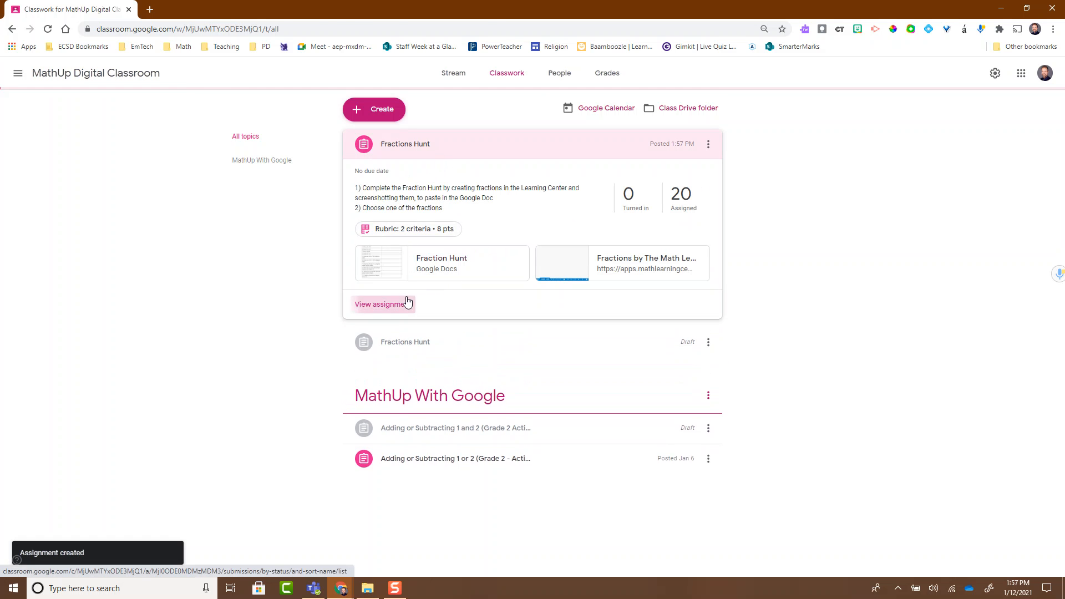
{"action": "left_click", "coordinate": [409, 303]}
{"action": "left_click", "coordinate": [480, 75]}
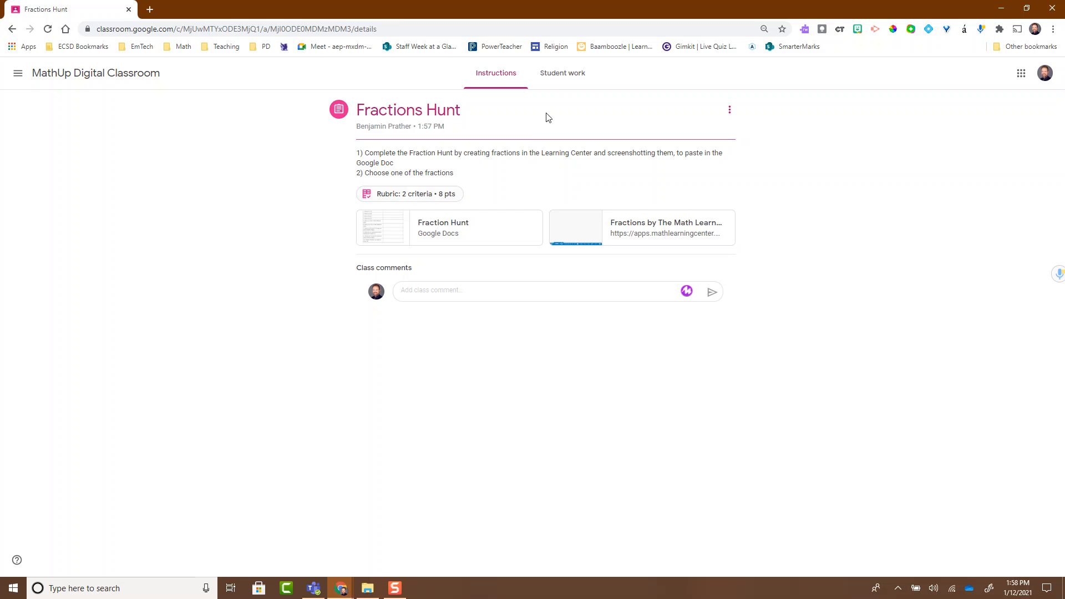
{"action": "left_click", "coordinate": [560, 89]}
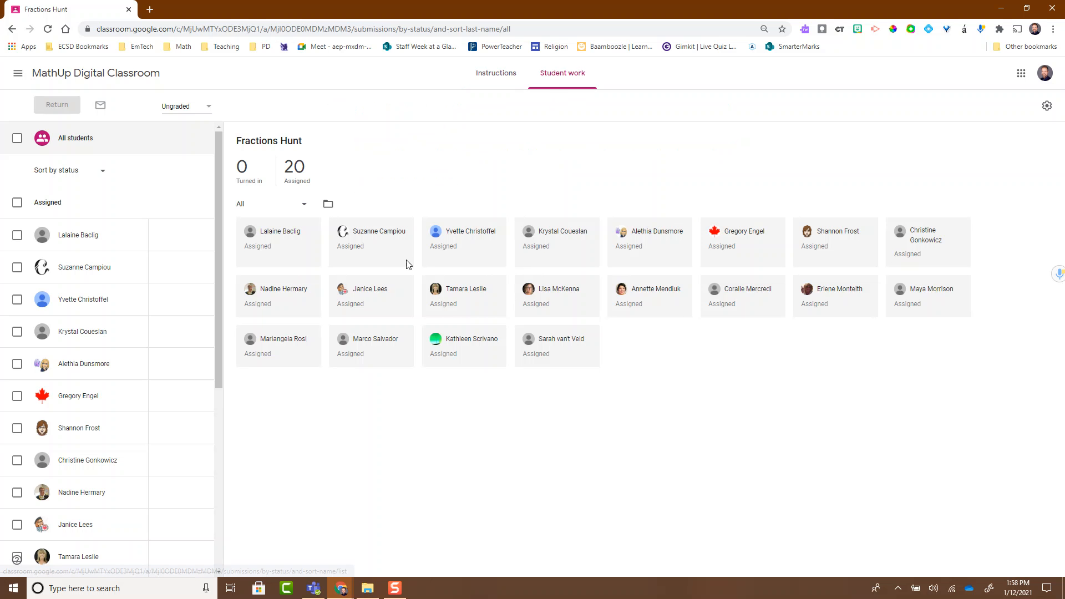
{"action": "left_click", "coordinate": [517, 89]}
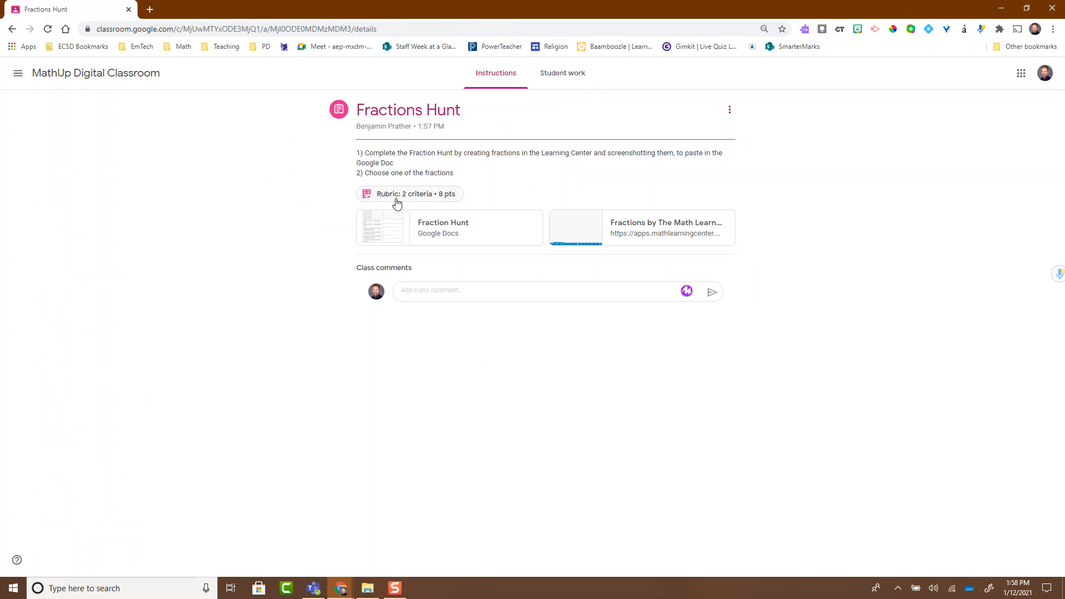